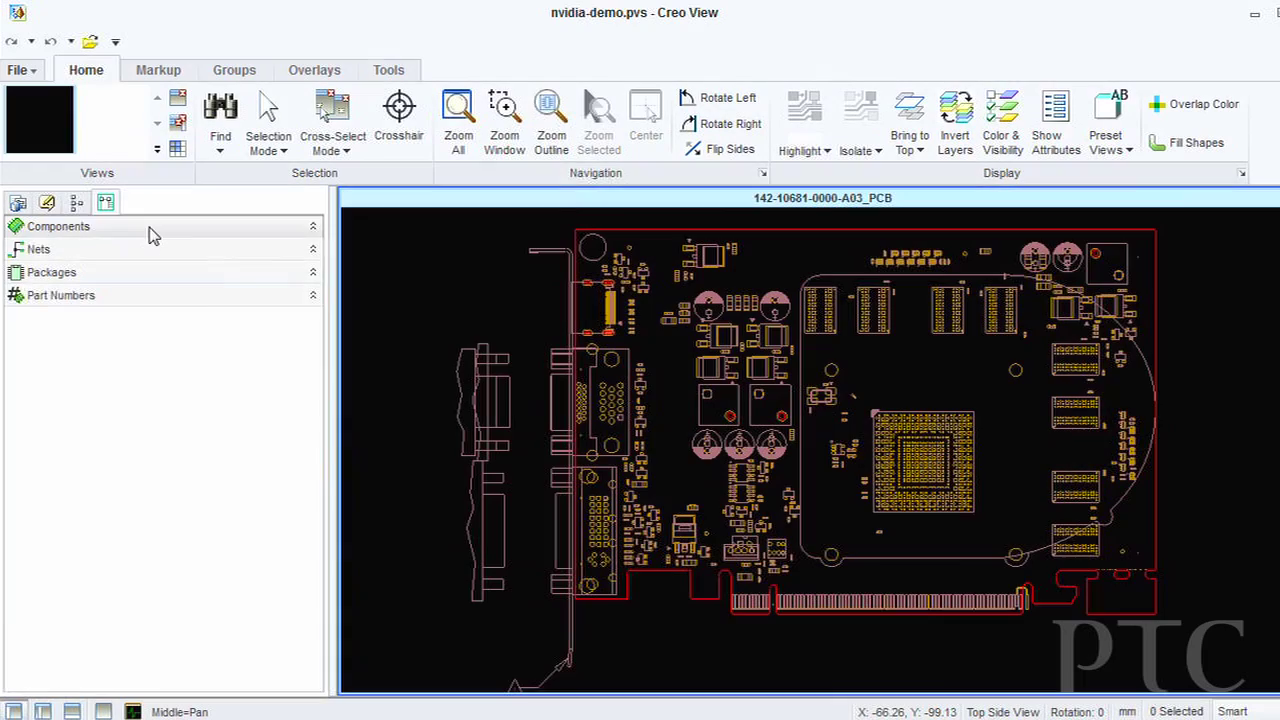
Isolate memory parts M1 through M8 on the dimmed board and list their attributes
click(149, 230)
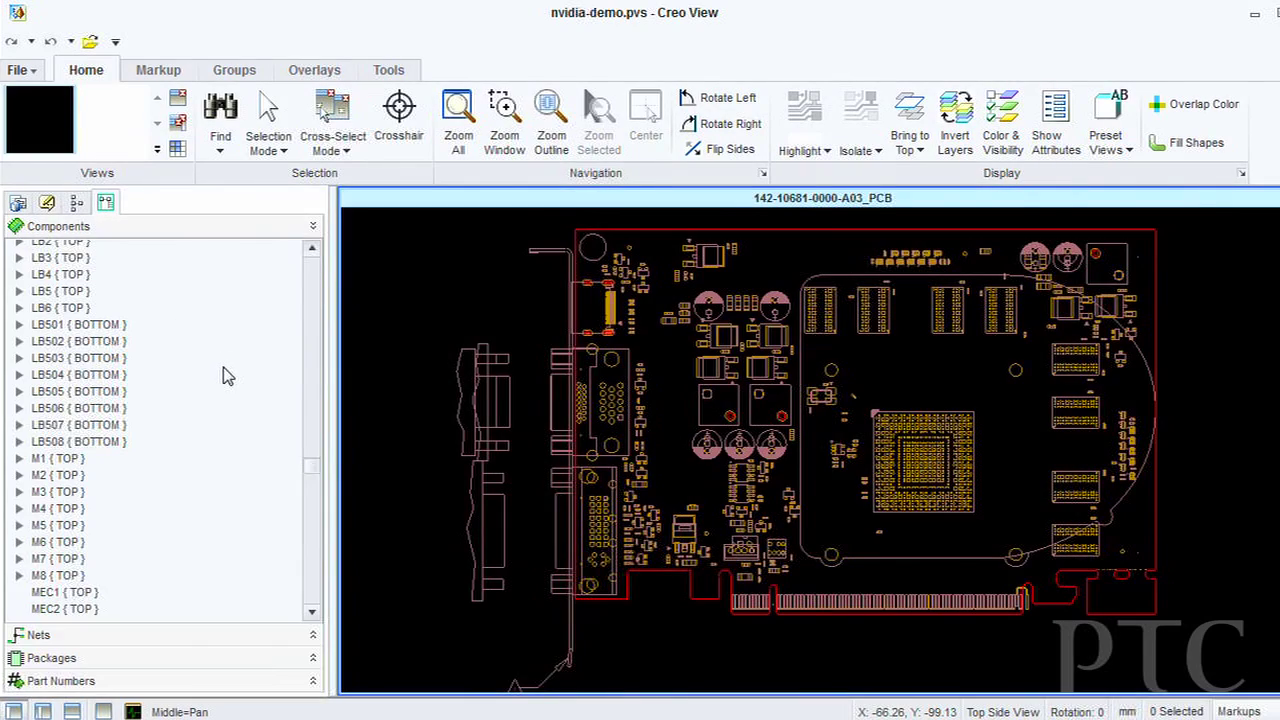
scroll(223, 374, down, 1)
click(80, 410)
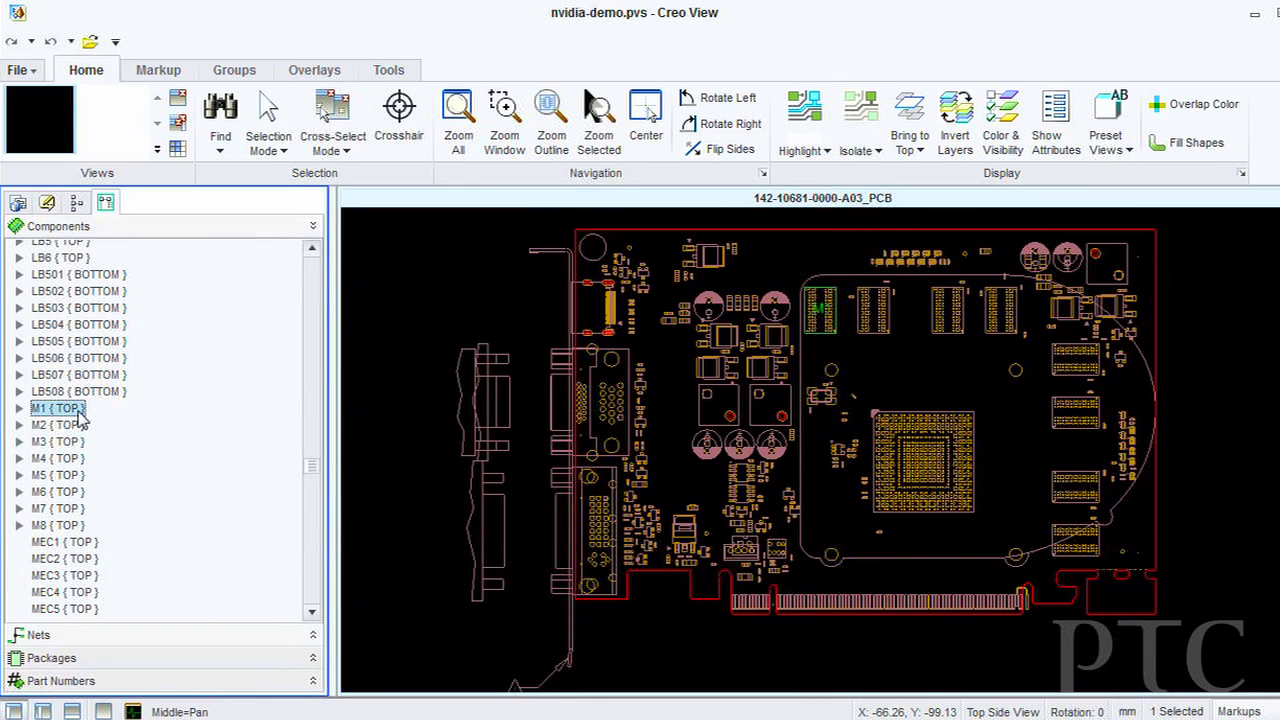
shift+click(57, 526)
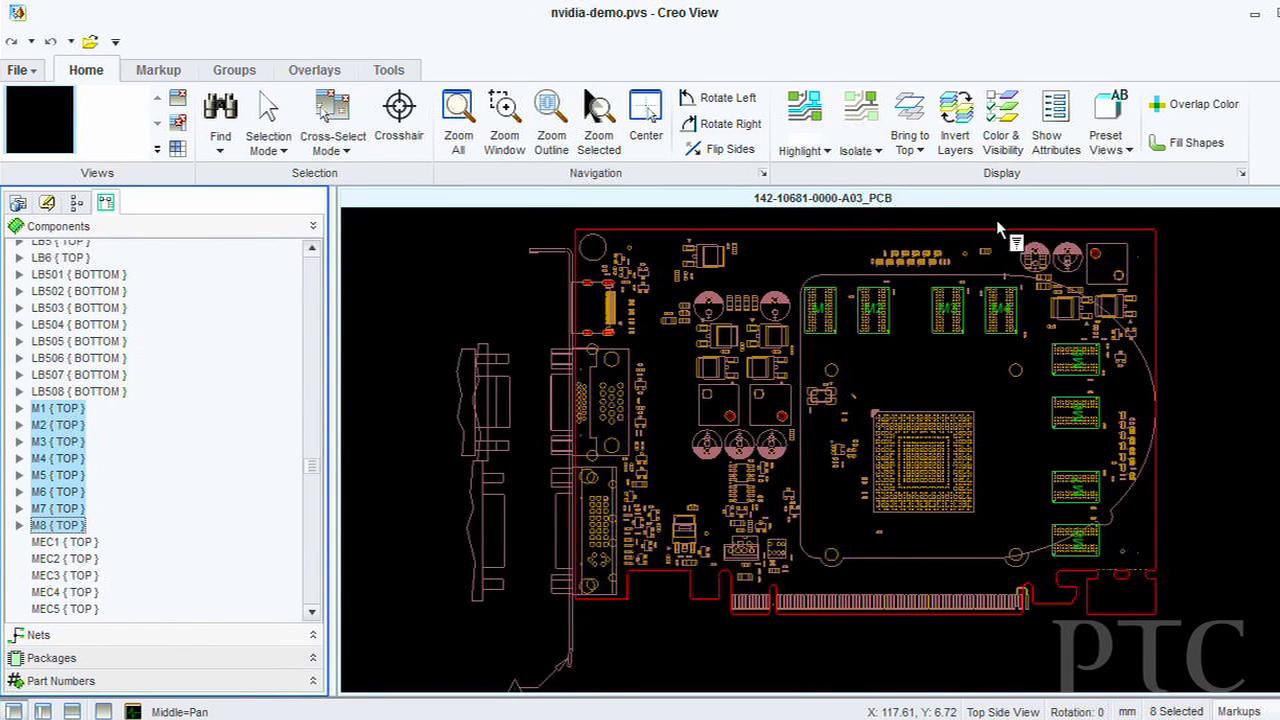
click(861, 118)
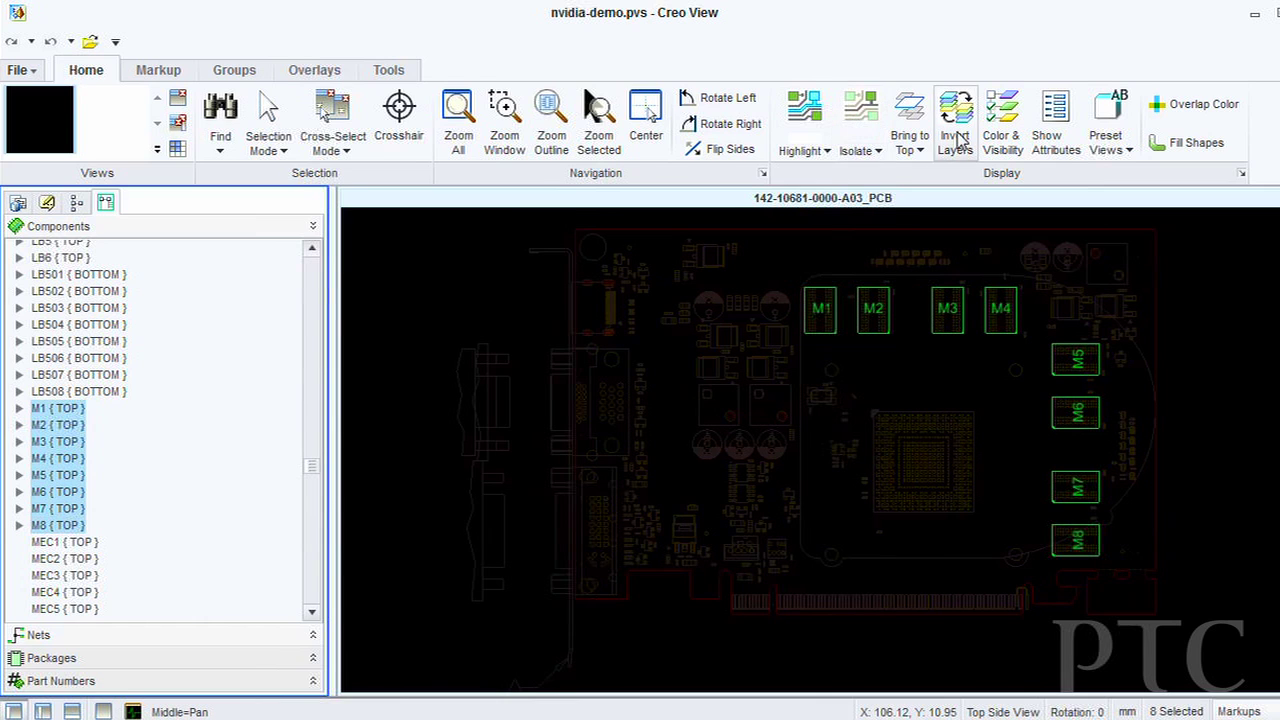
click(1057, 142)
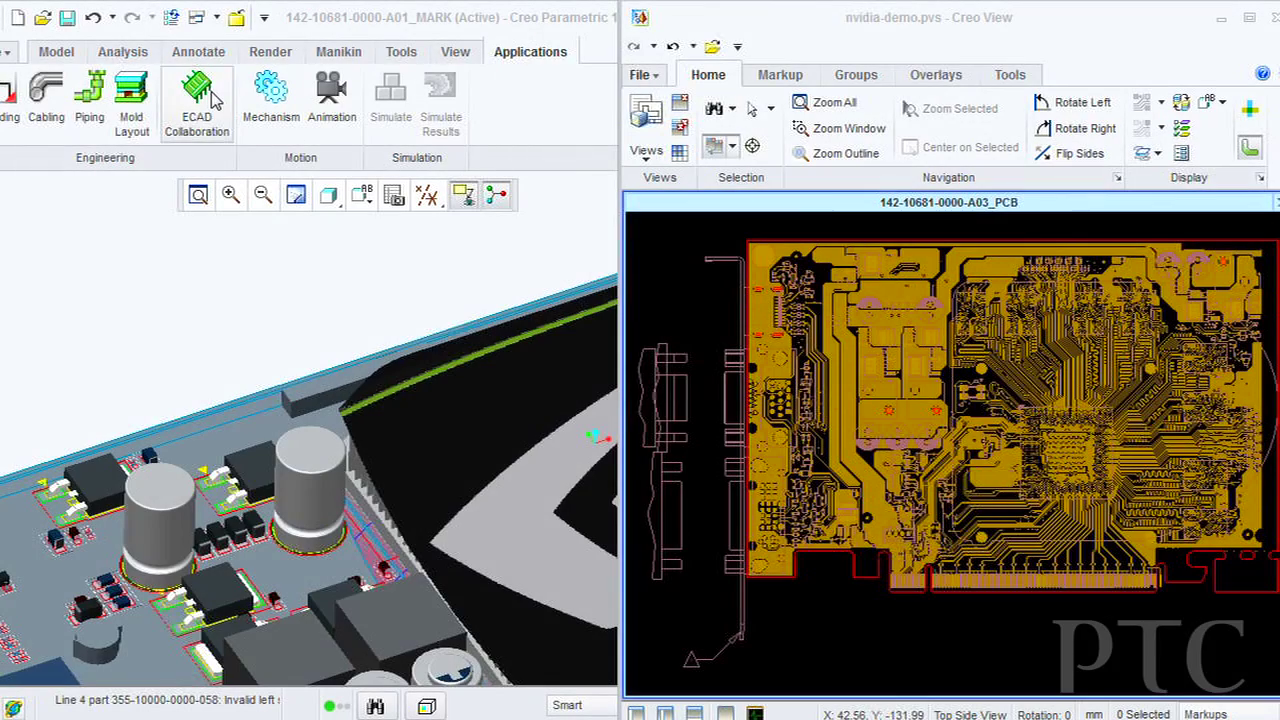
Start ECAD Collaboration and cross-preview a selected board component in the Creo View PCB layout
click(200, 95)
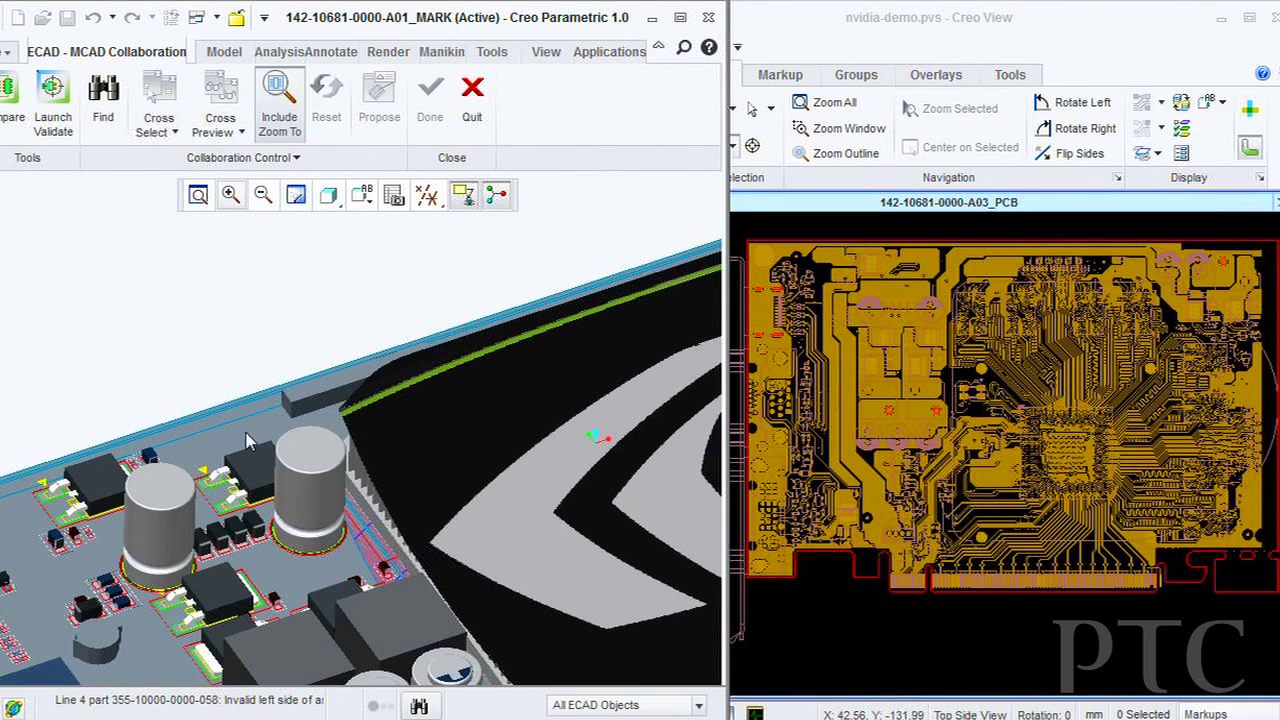
click(250, 478)
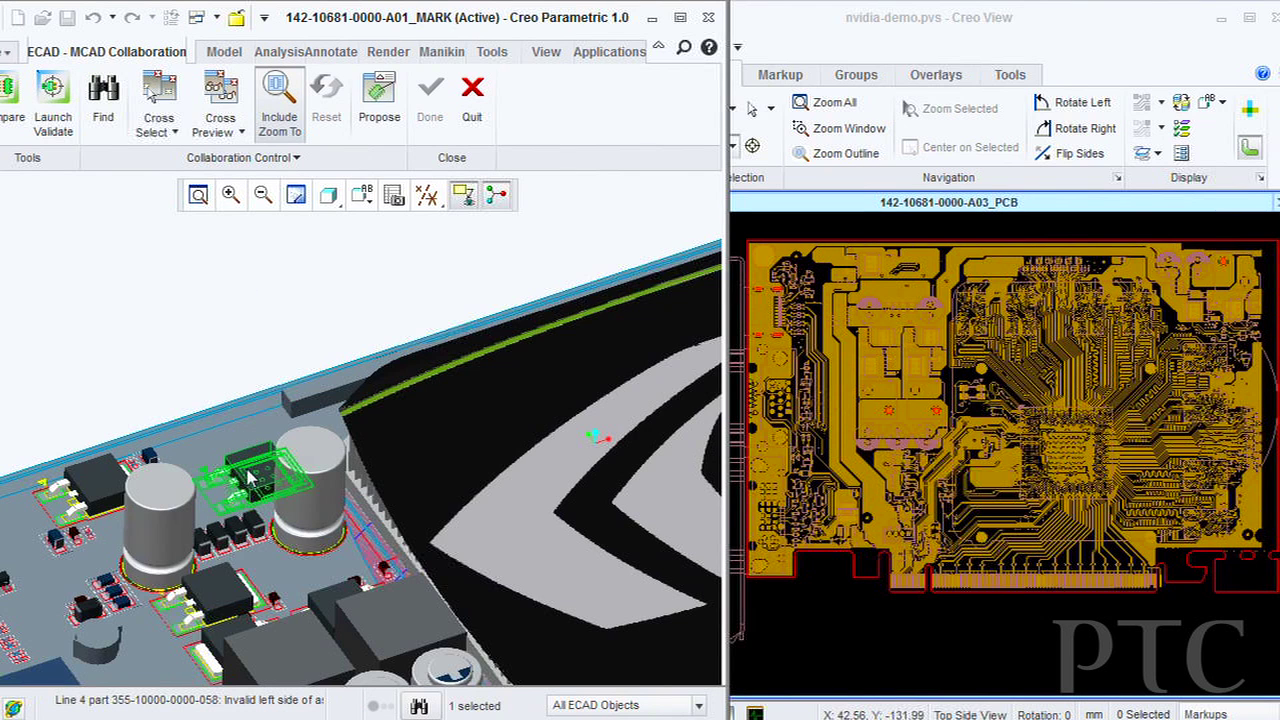
click(222, 112)
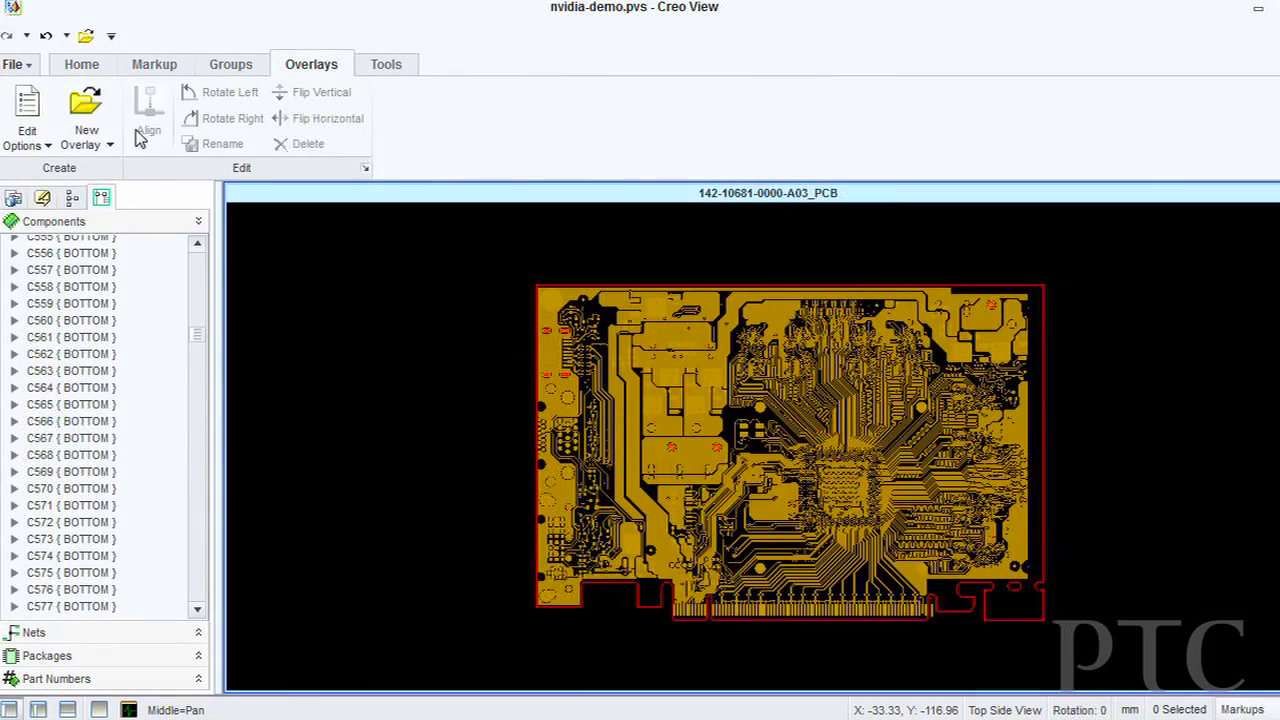
Load TOP_mark.art as a new overlay and rotate it left to landscape
click(88, 128)
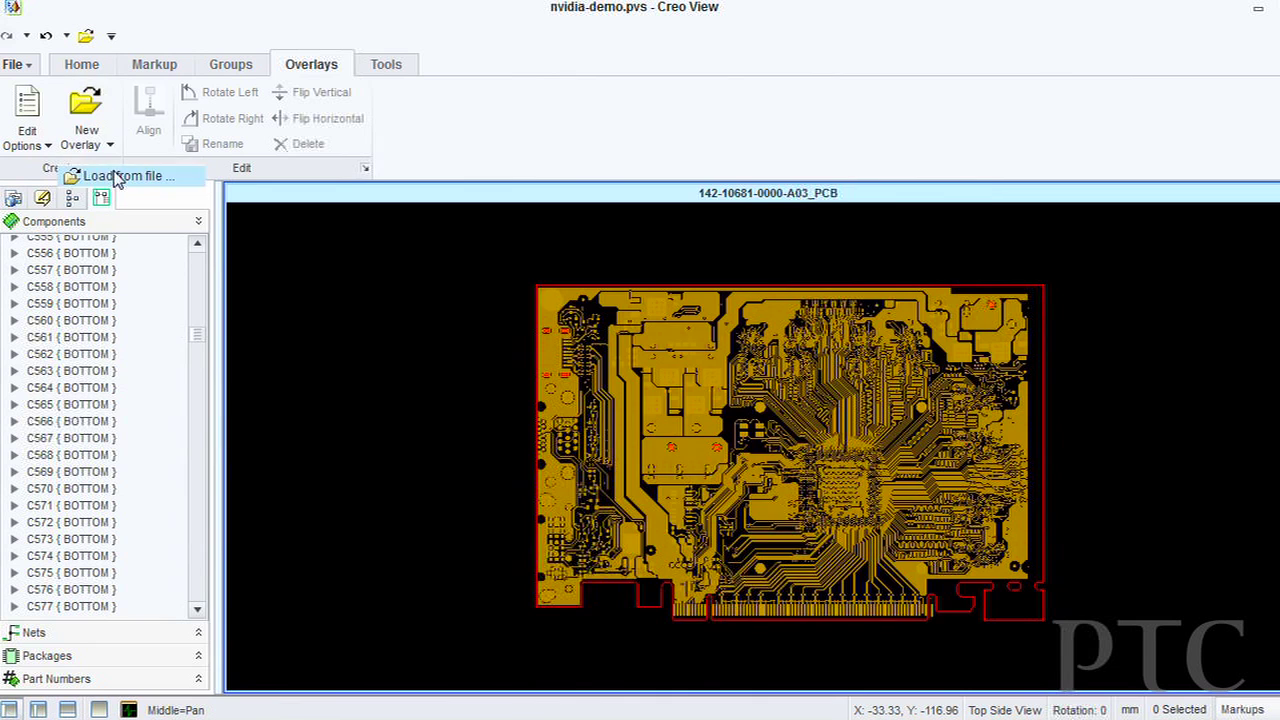
click(84, 175)
click(548, 272)
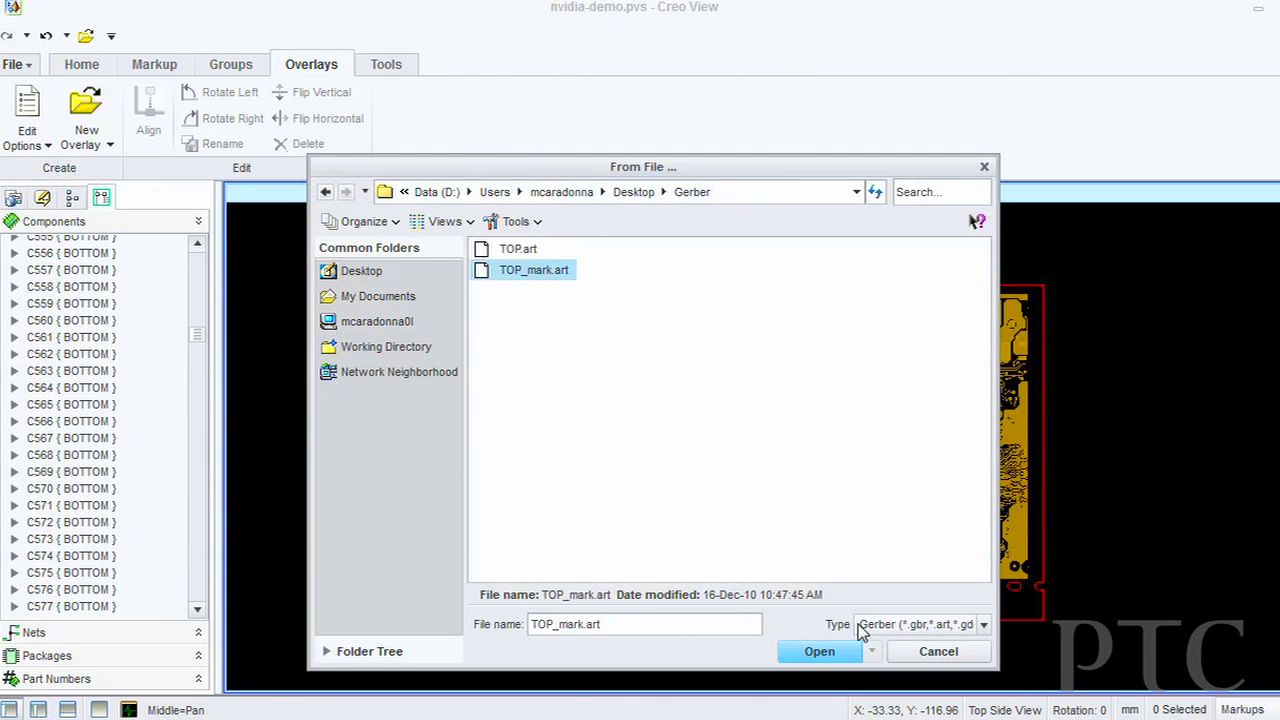
click(819, 651)
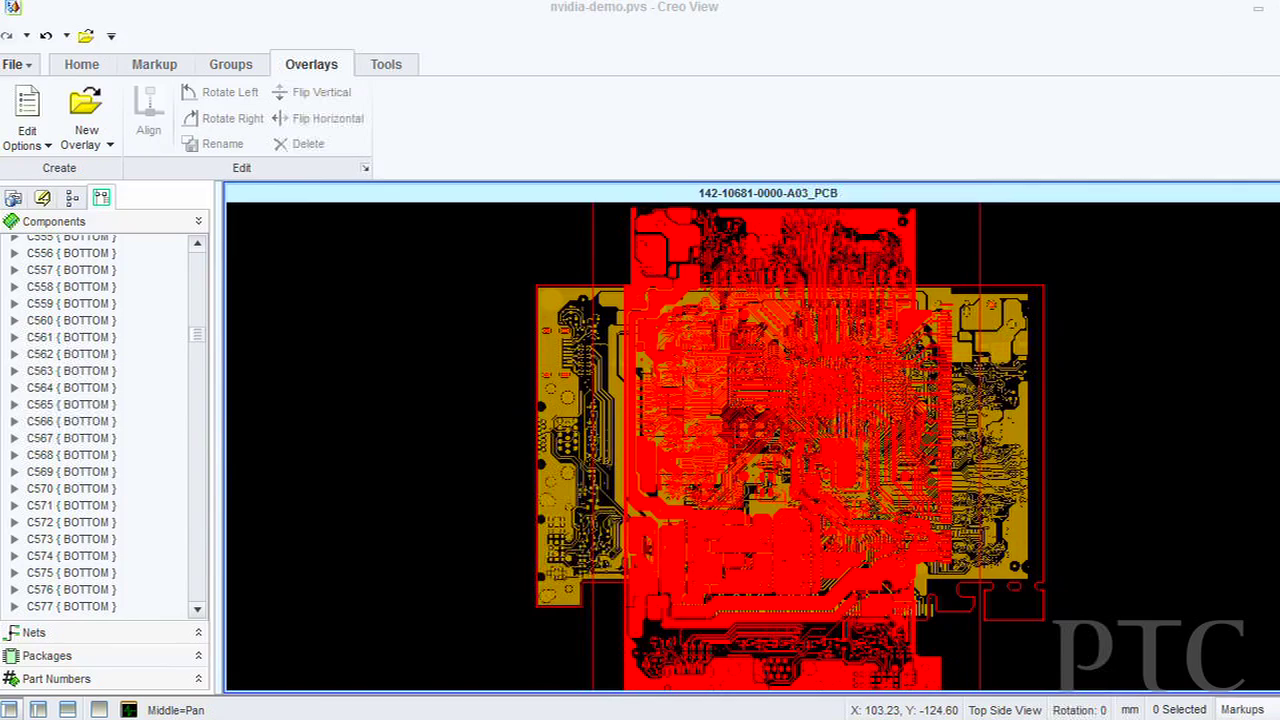
click(249, 100)
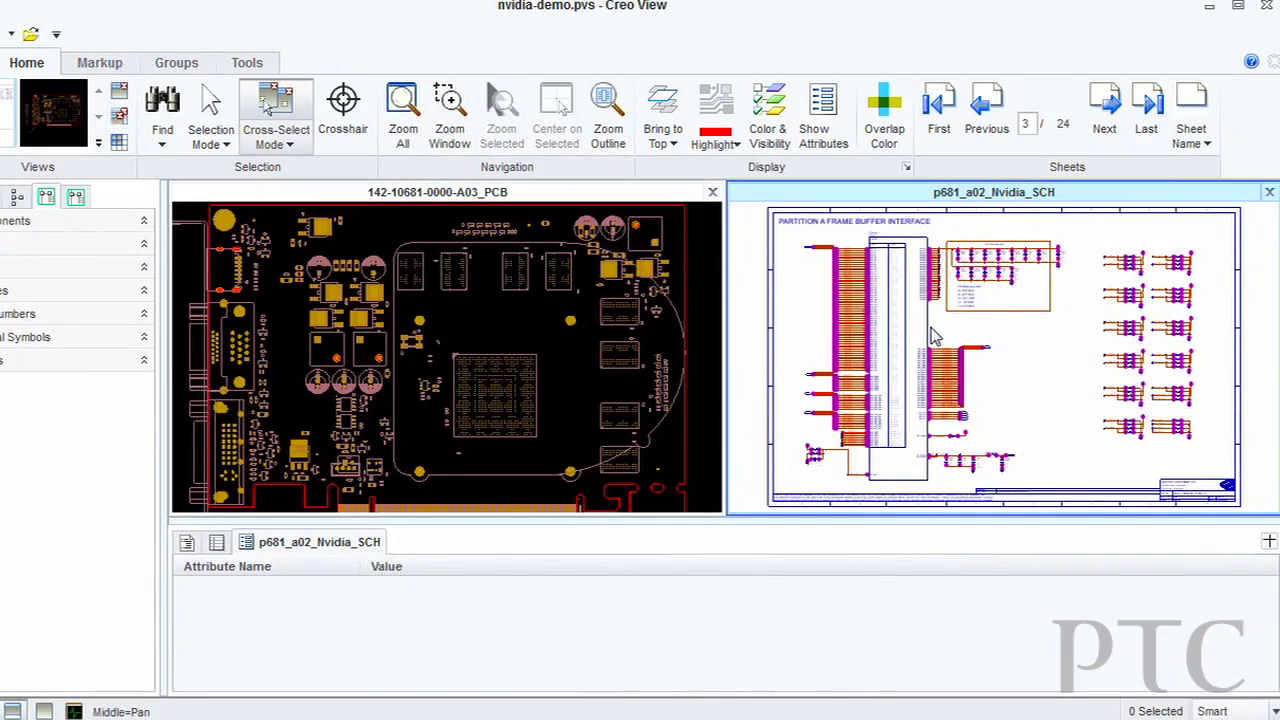
Cross-probe component G1, the FBVDDQ capacitor row and the FBVDDQ net from the schematic
click(933, 330)
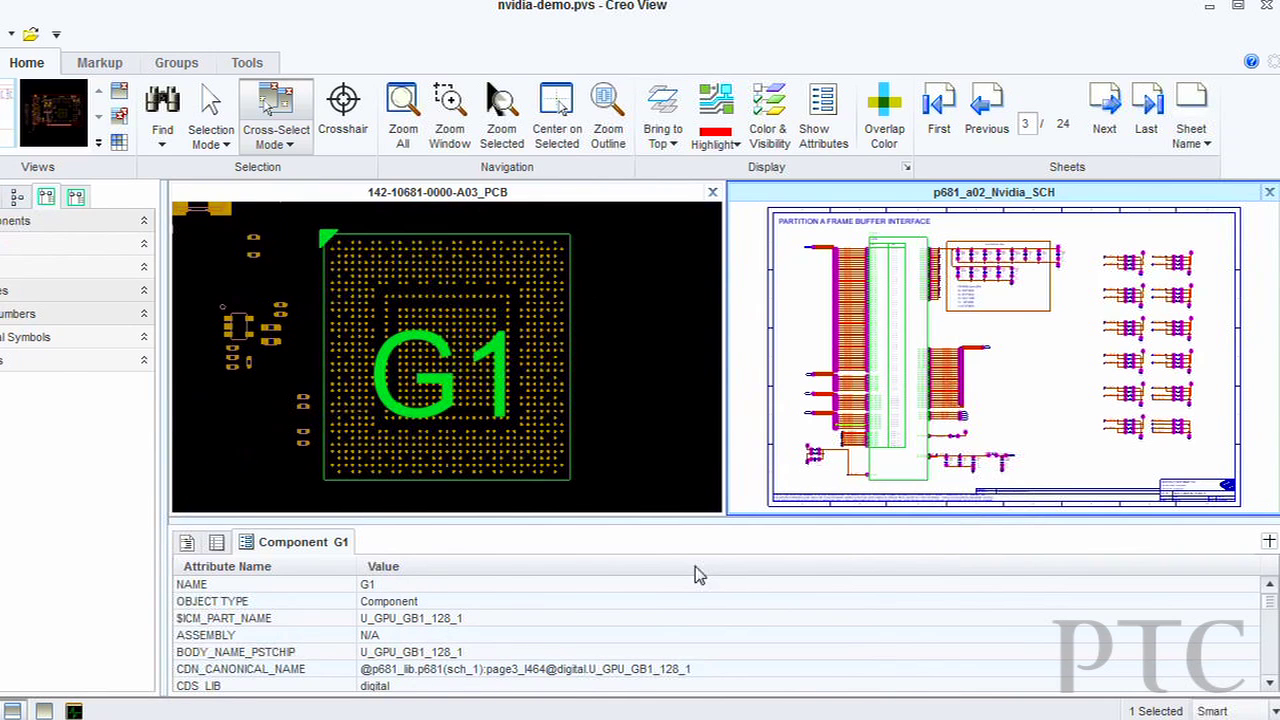
scroll(988, 278, up, 5)
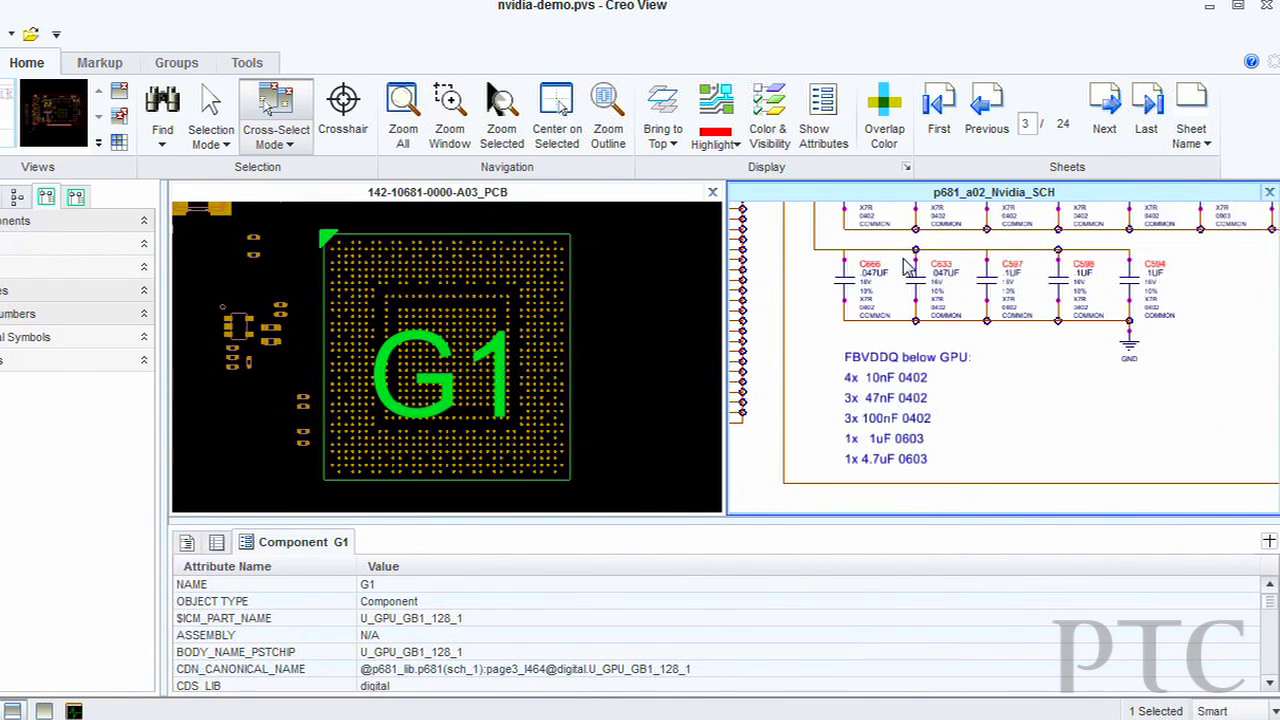
drag(812, 270, 1174, 300)
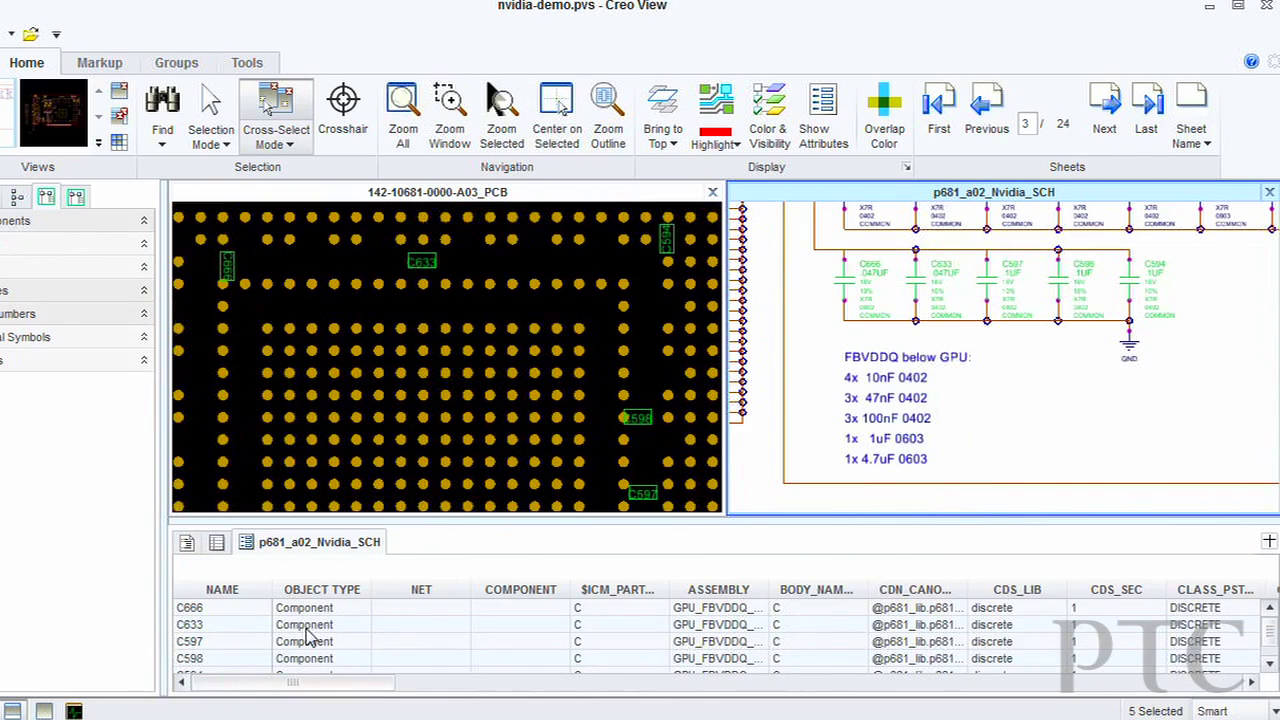
click(1100, 257)
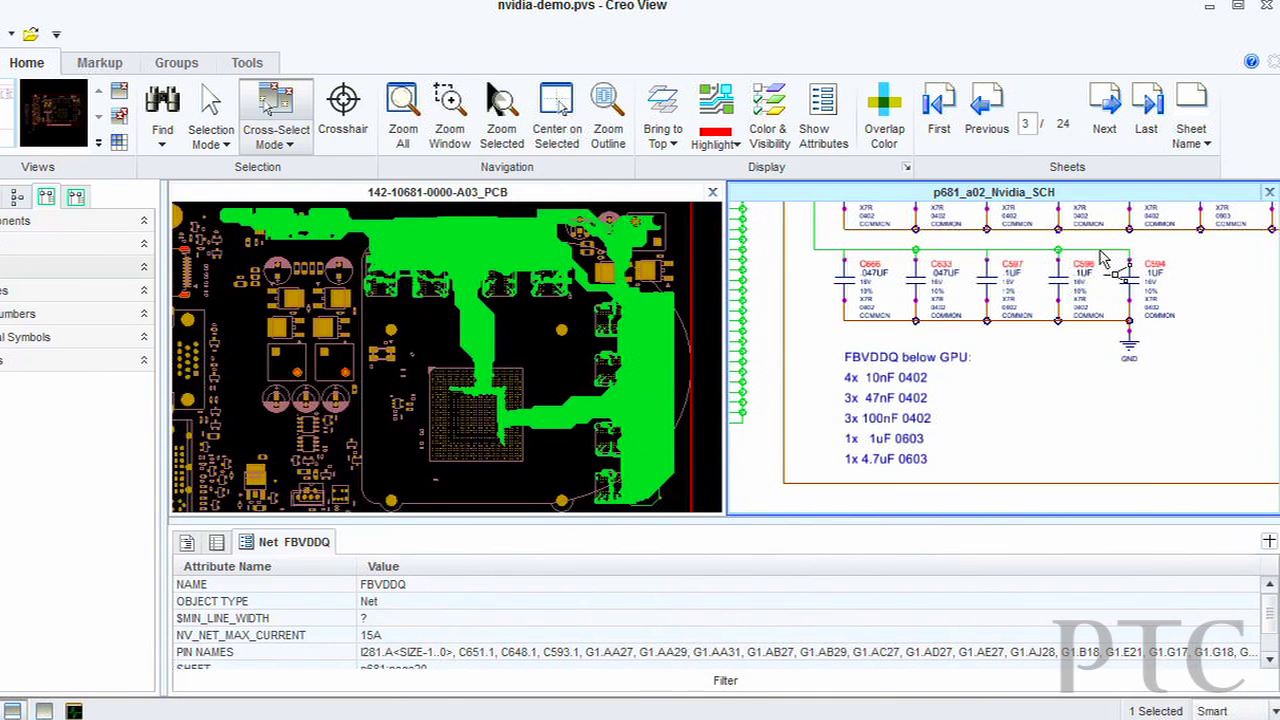
Select component L7 in the PCB layout and bring up the markup shape choices
click(566, 362)
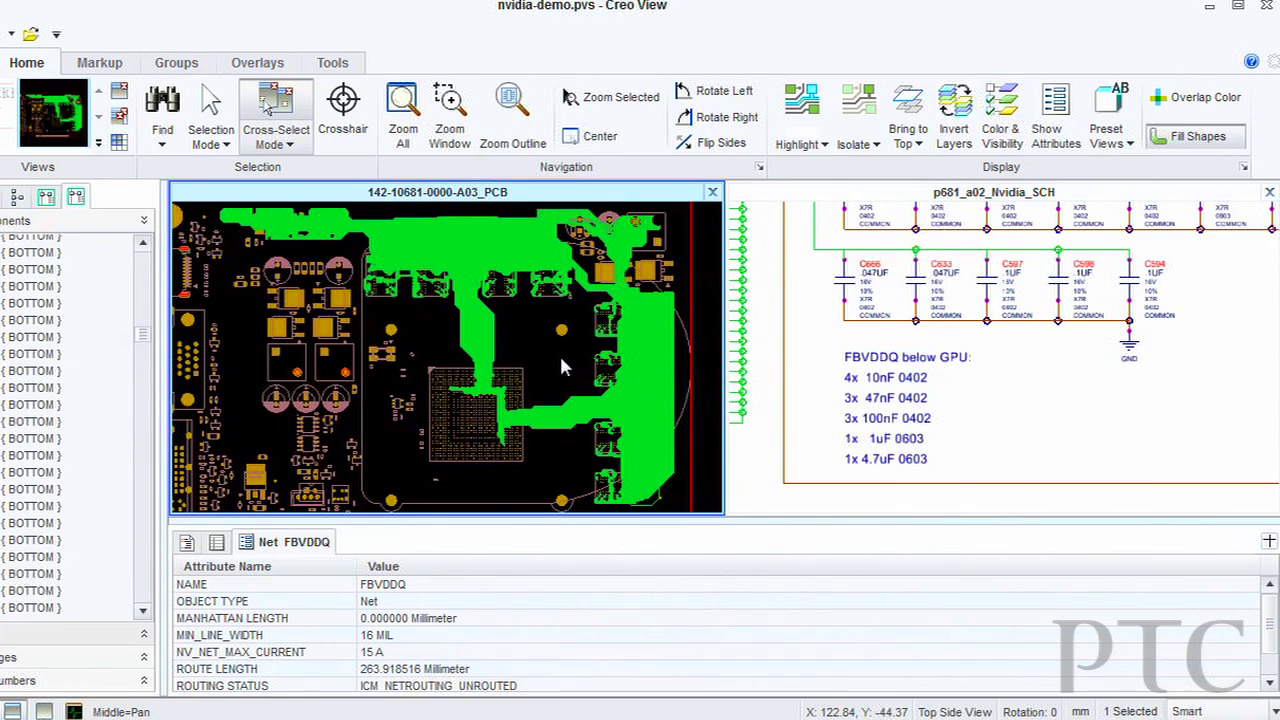
click(334, 353)
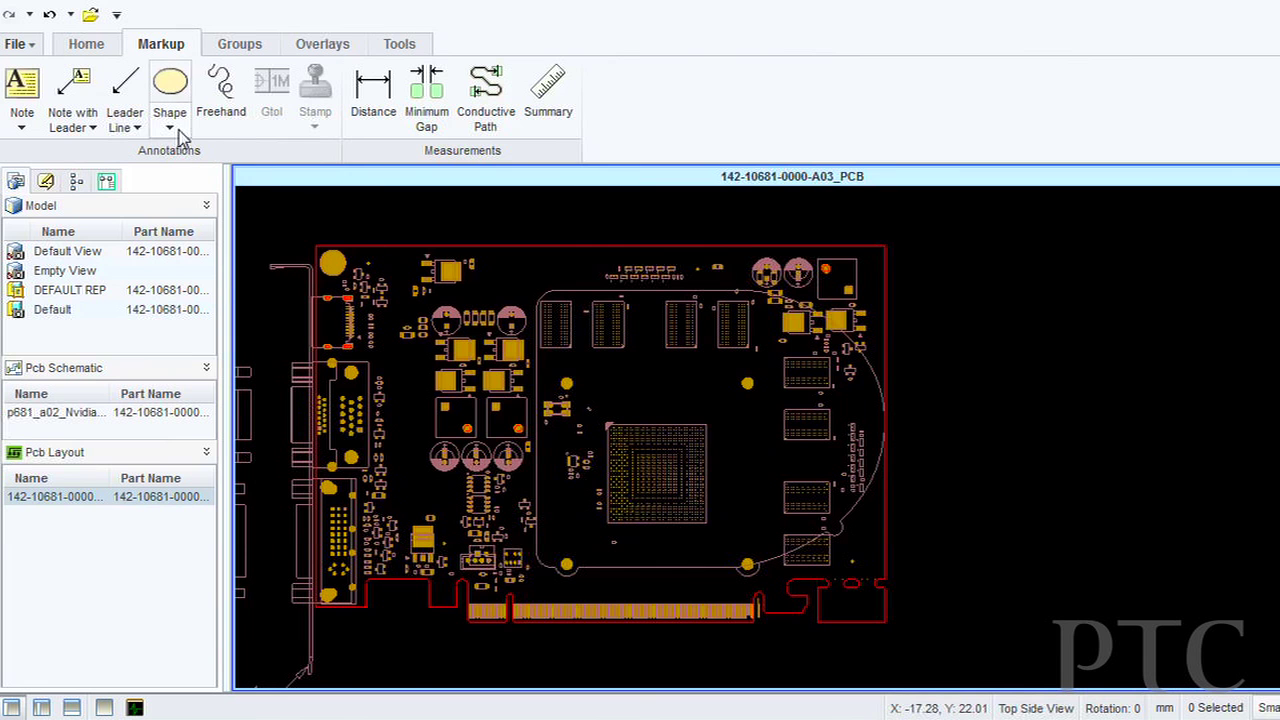
click(169, 128)
Draw a filled rectangle over the component and add a 'MOVE DOWN' leader note
click(171, 170)
drag(766, 348, 851, 451)
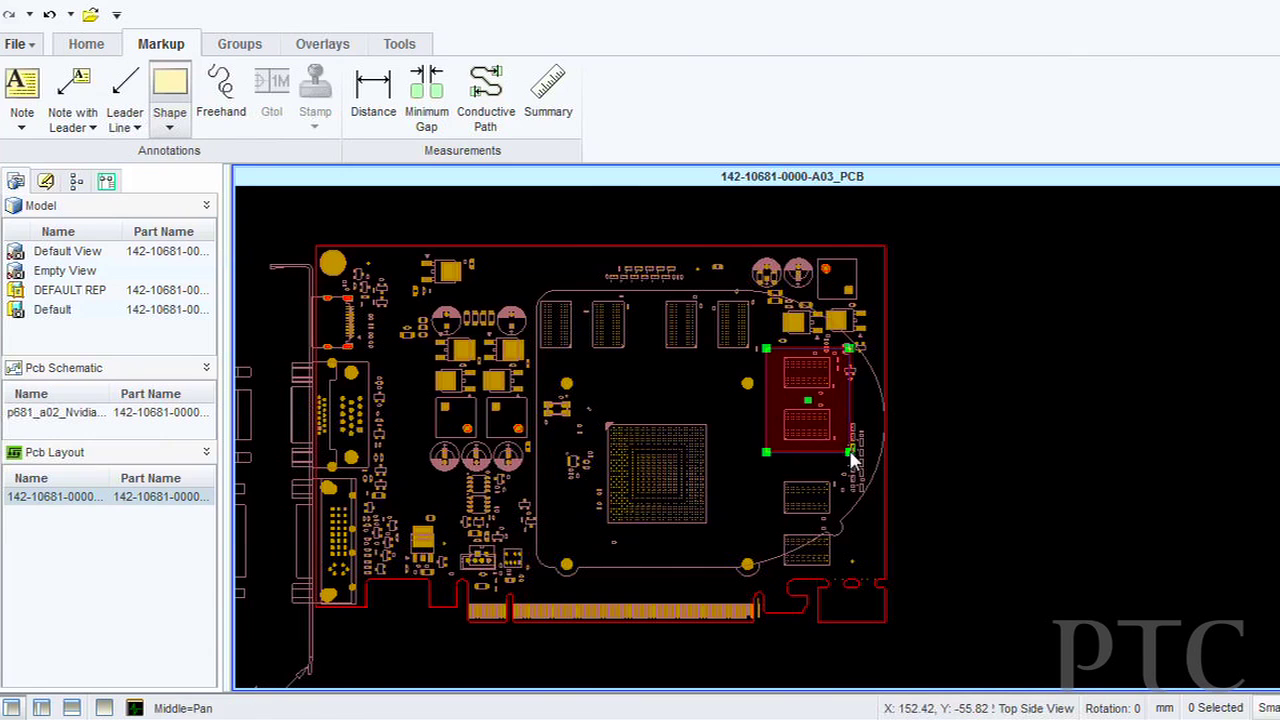
click(80, 95)
click(818, 400)
click(955, 390)
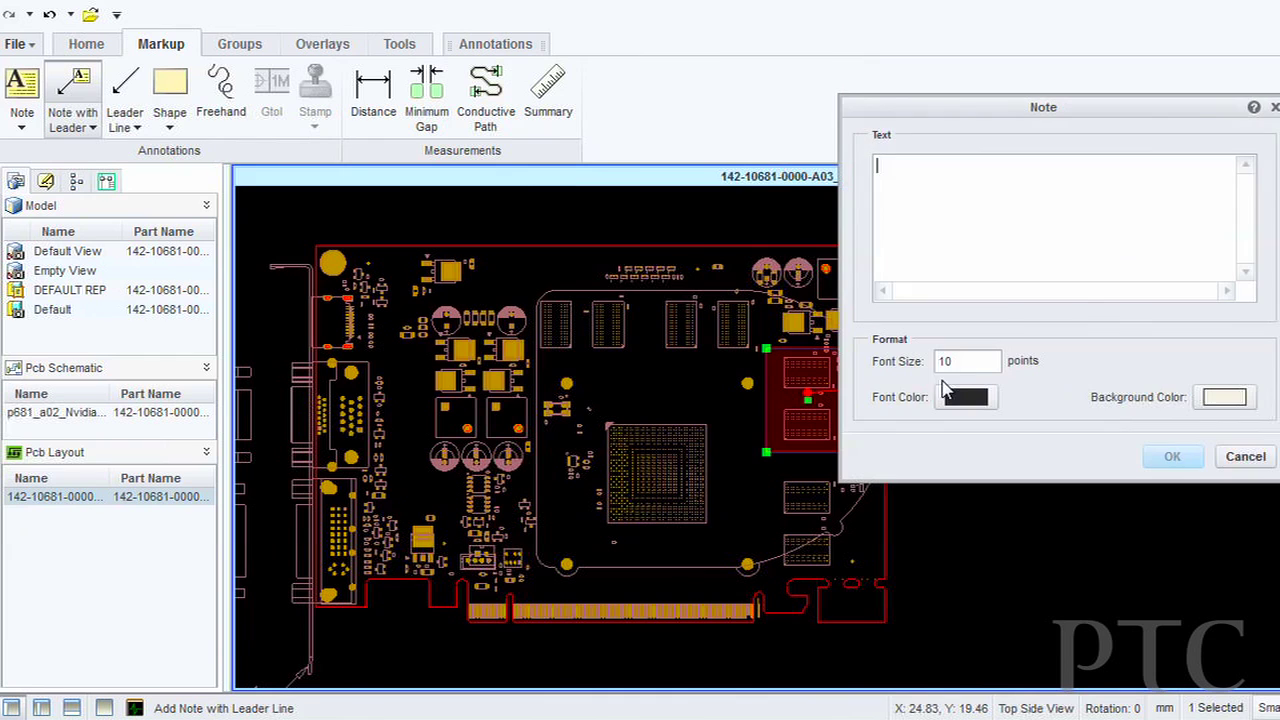
text(MOVE DOWN)
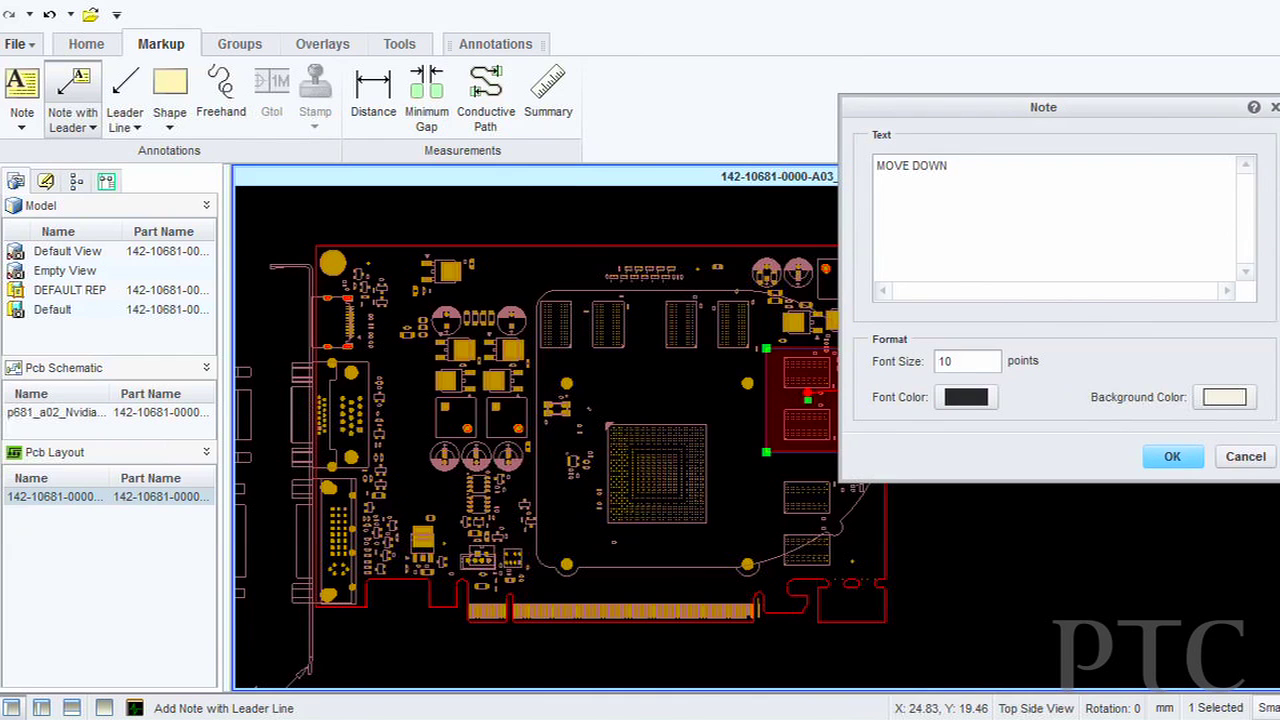
click(1163, 460)
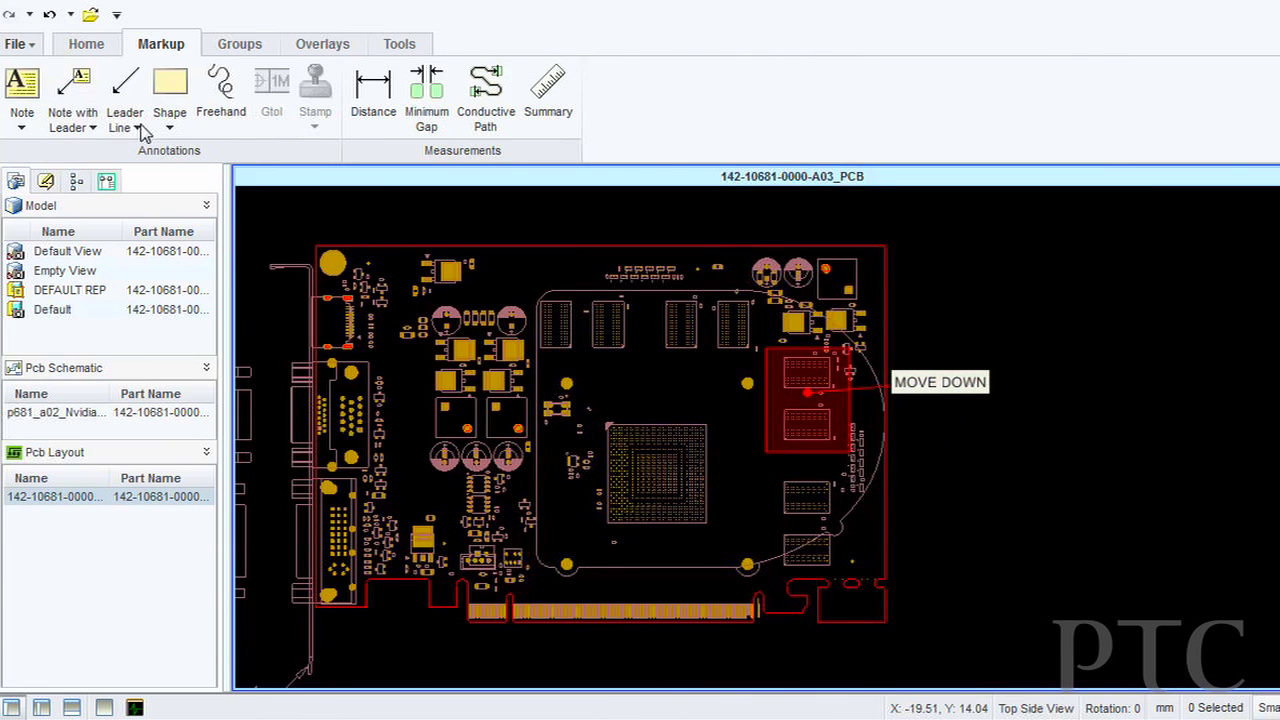
Save the markup as a new annotation set named 'Mark'
click(18, 44)
mouse_move(103, 253)
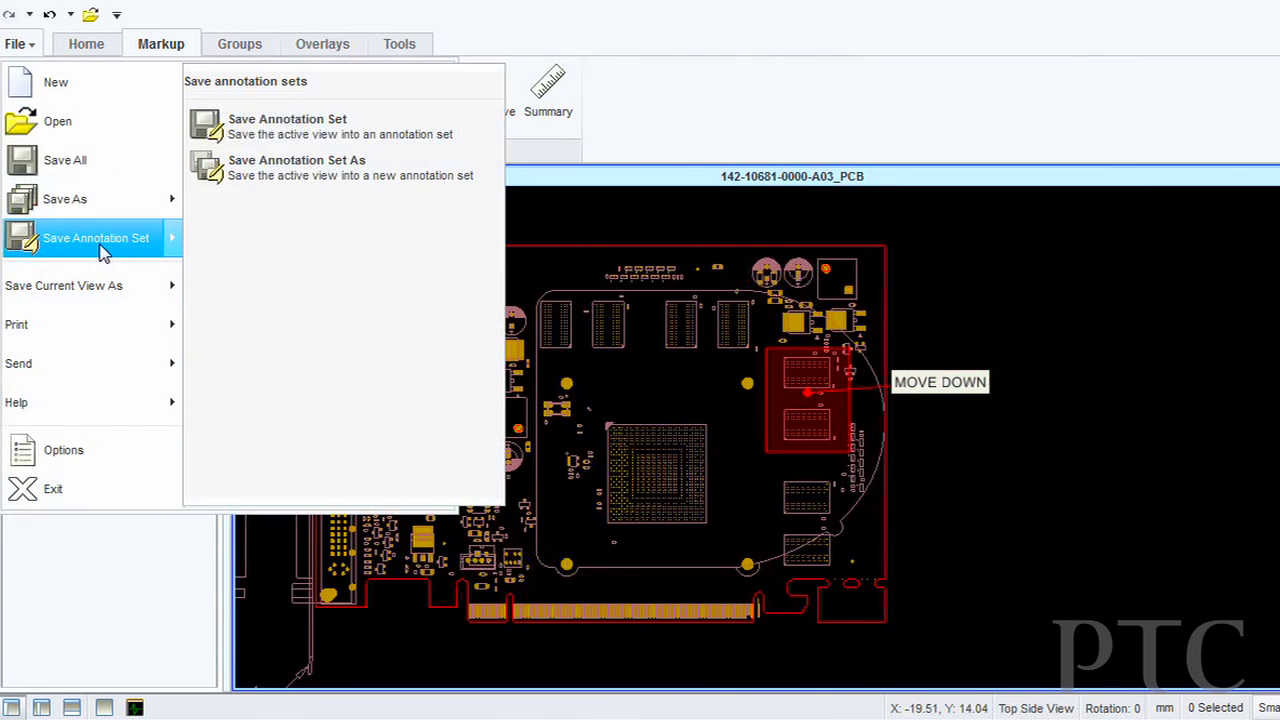
click(296, 133)
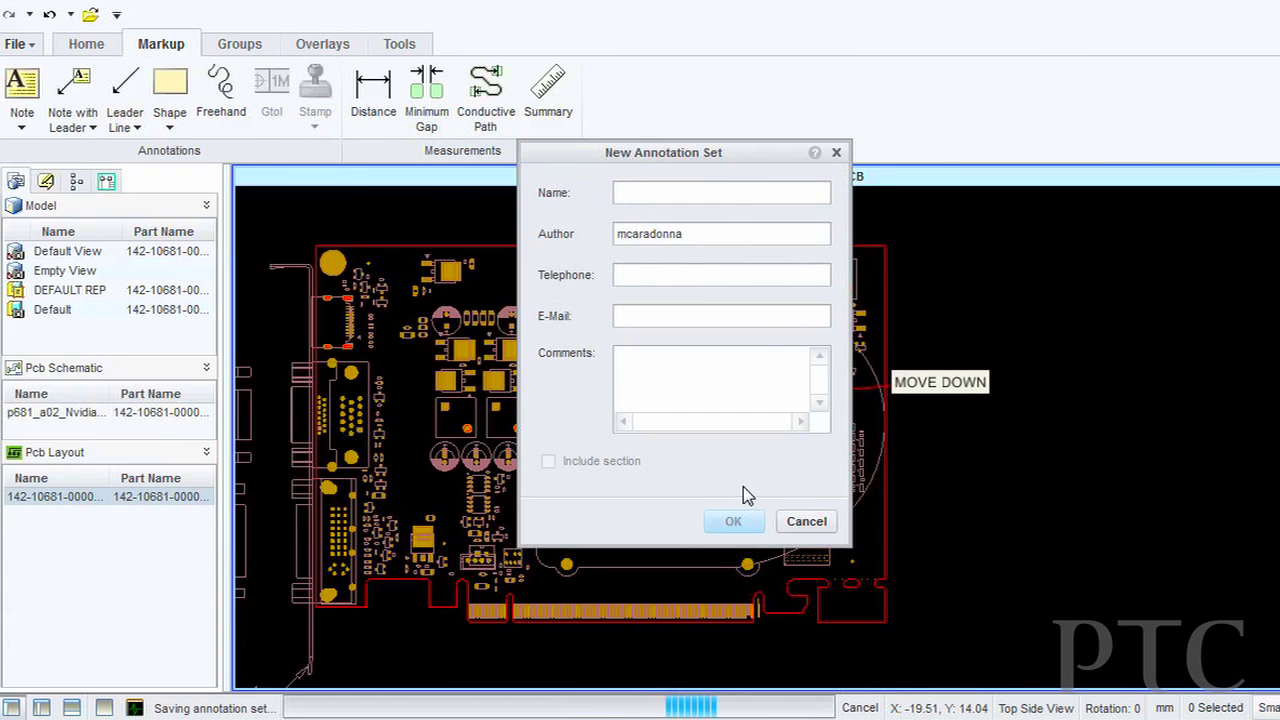
text(Mark)
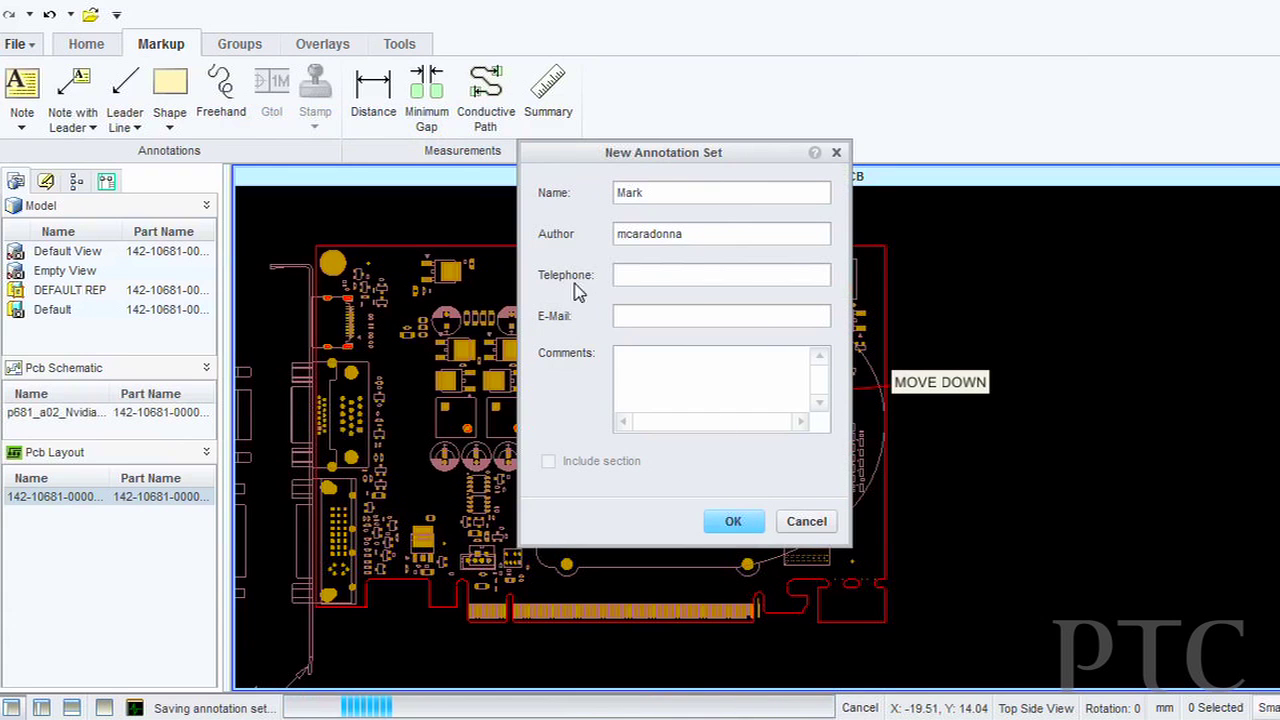
click(678, 377)
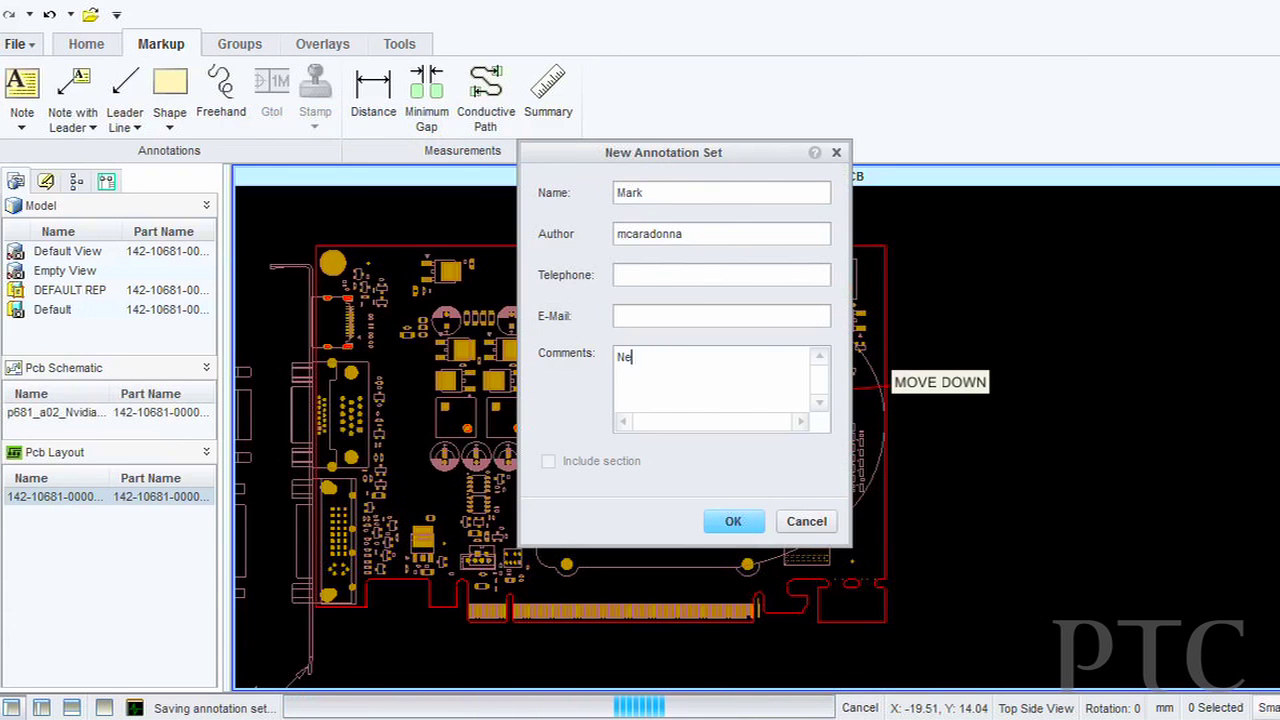
click(732, 521)
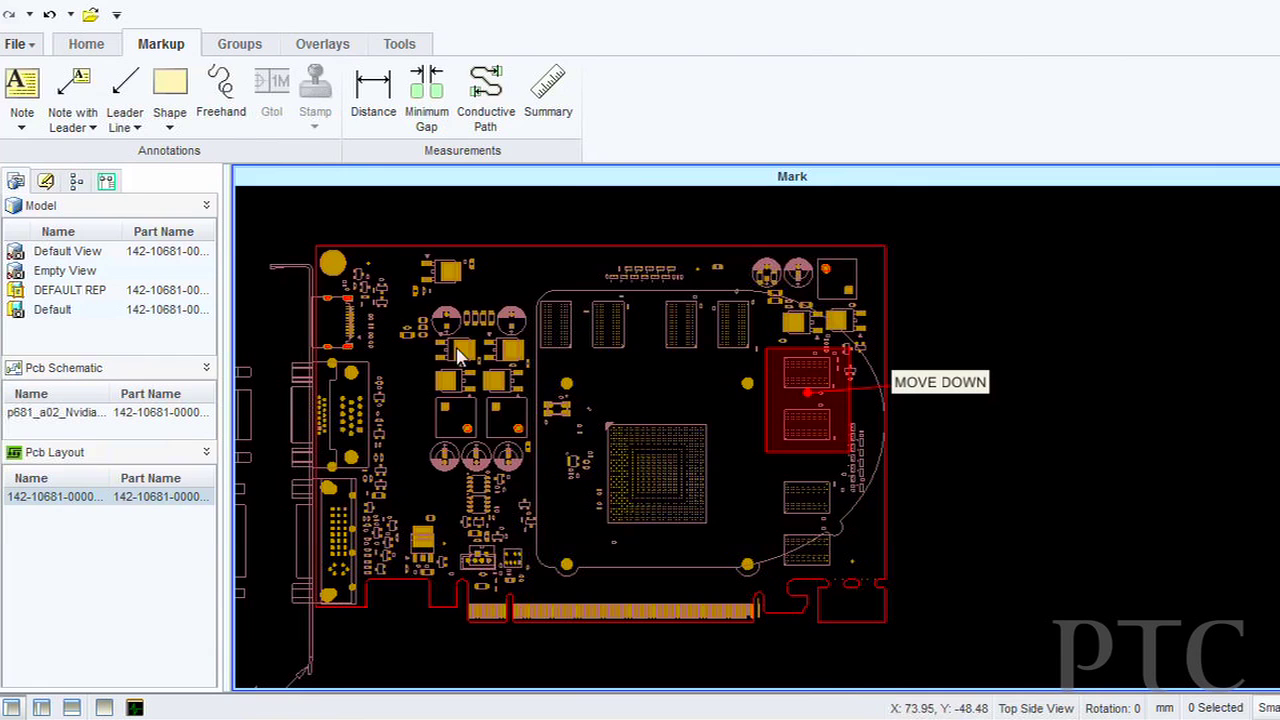
Show the Views panel and expand Pcb Layout to reveal the Mark annotation set
click(46, 184)
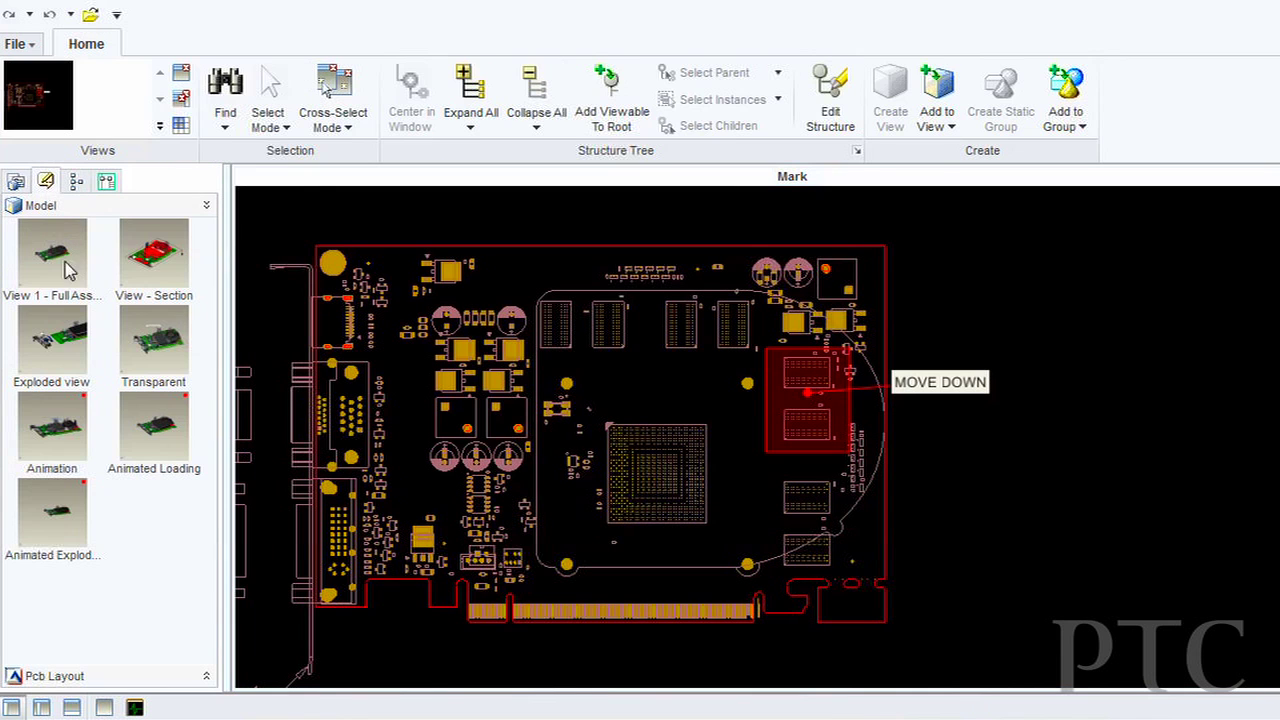
click(85, 677)
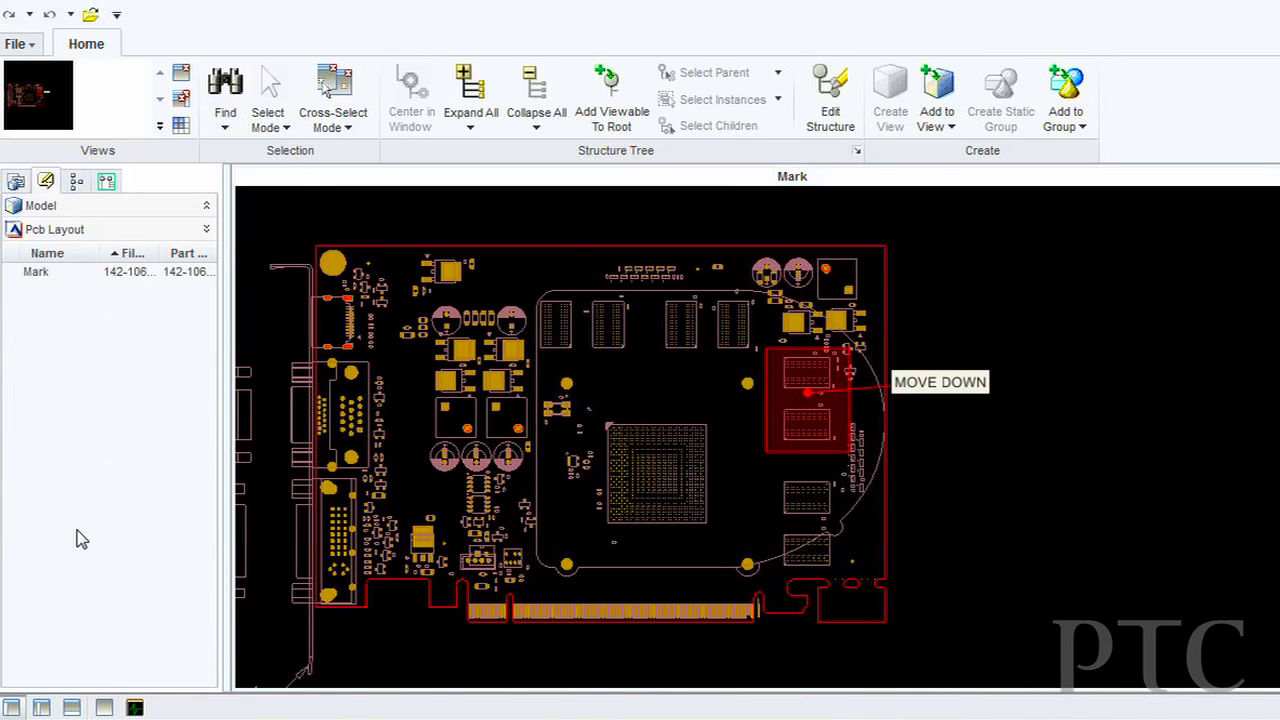